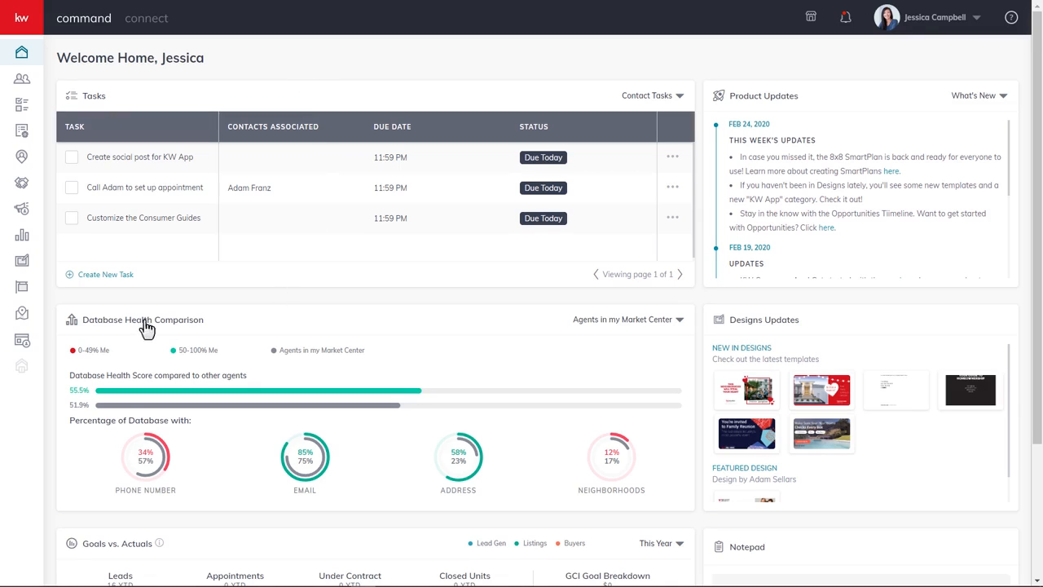
Open the Buyer's Guide for editing in the Consumer section's Guide Builder.
left_click(22, 342)
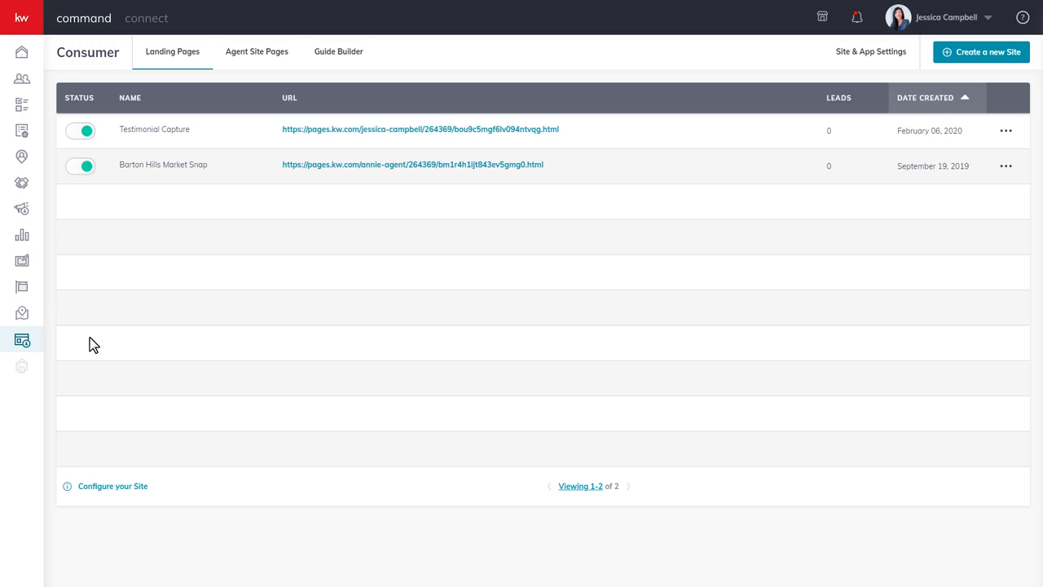
left_click(334, 52)
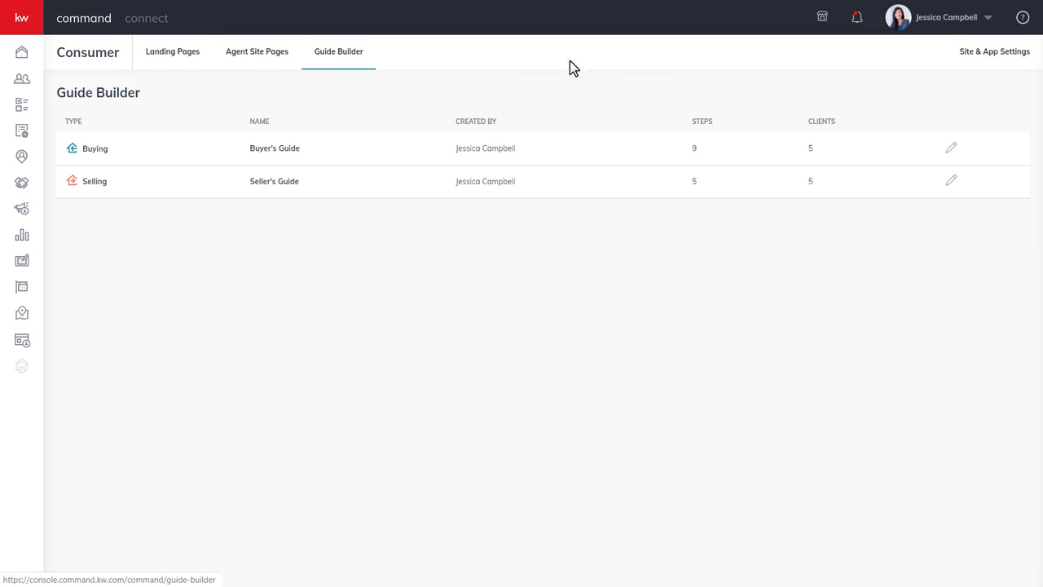
left_click(955, 152)
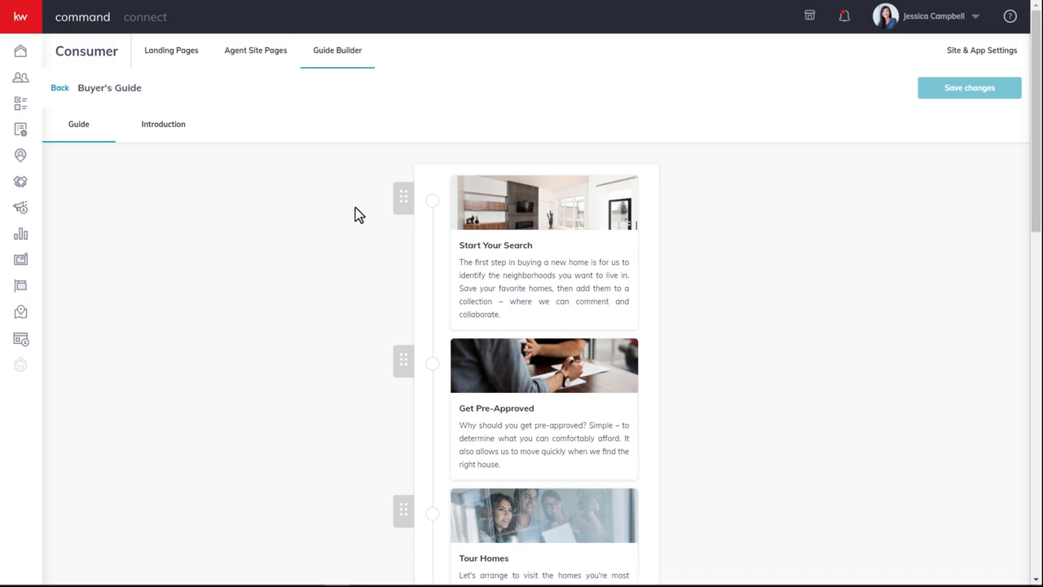
Reorder the Buyer's Guide so Start Your Search sits below Get Pre-Approved, and save the changes.
left_click_drag(401, 193, 419, 330)
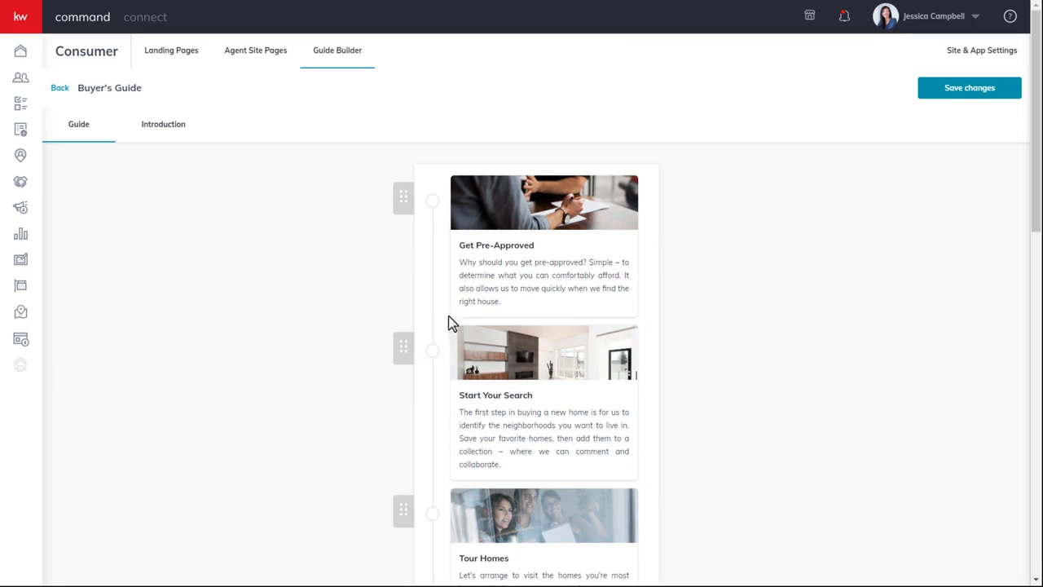
left_click(950, 98)
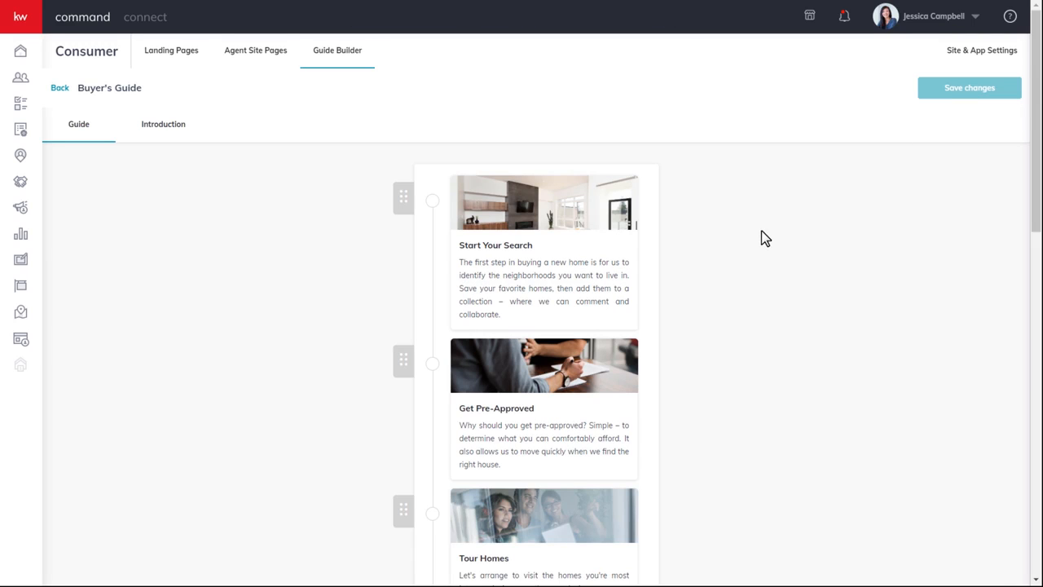
Review the card and workspace details of the Start Your Search step and close its configuration.
left_click(603, 259)
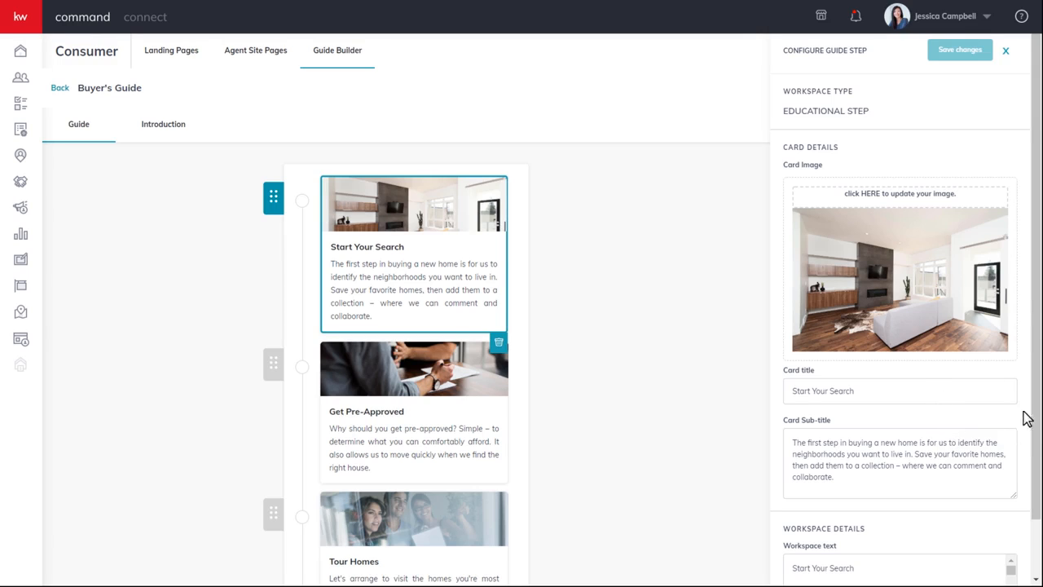
left_click_drag(1038, 309, 1032, 396)
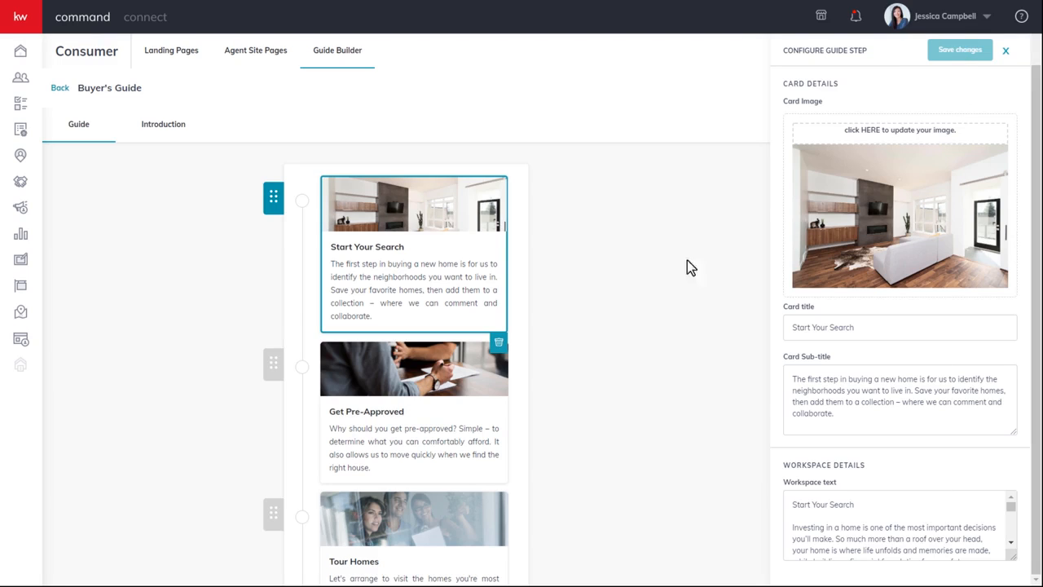
left_click(704, 286)
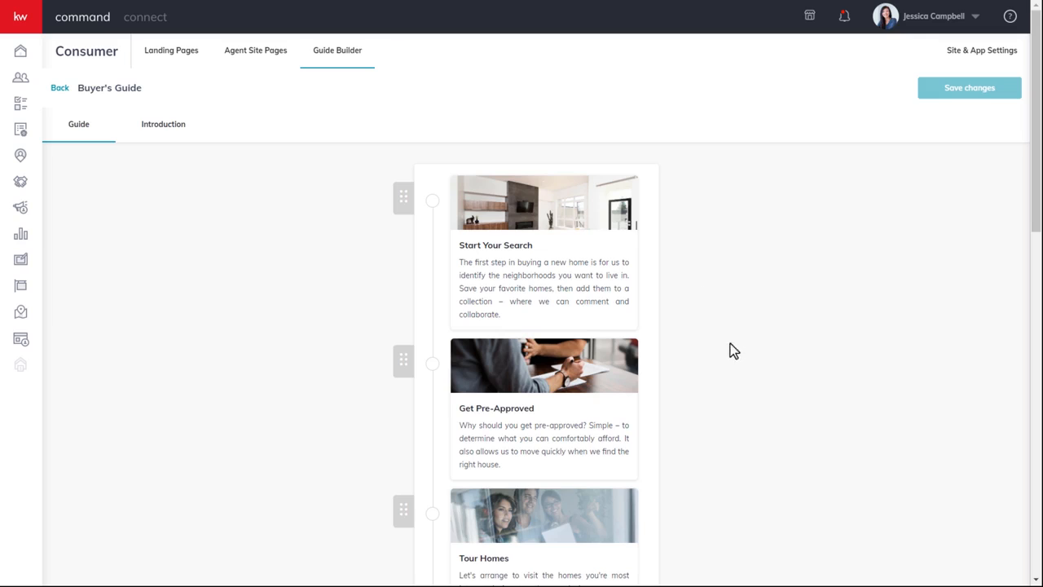
Open the configuration of the Home Inspection step further down the guide.
scroll(709, 417, "down", 5)
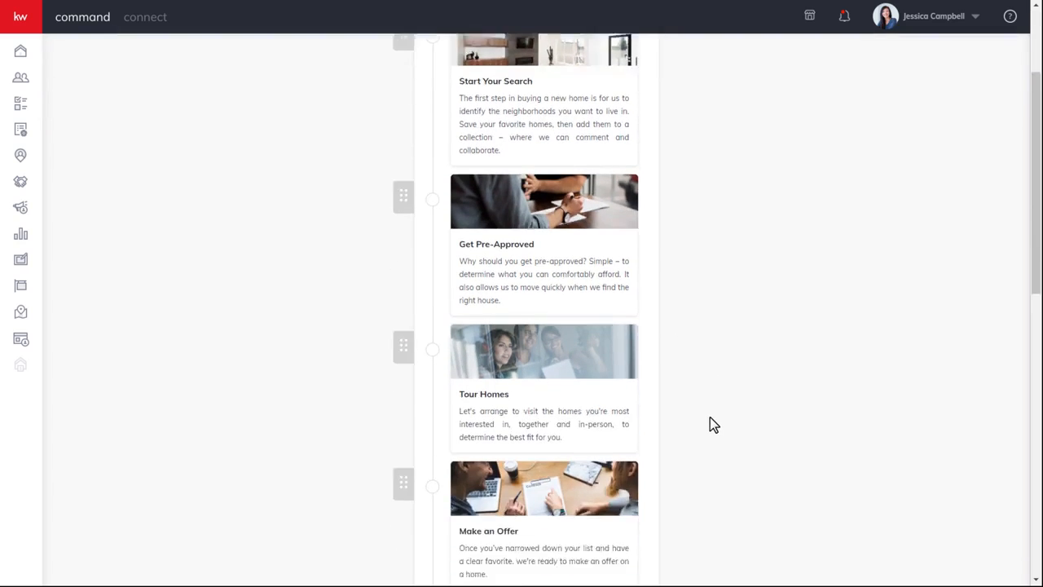
scroll(705, 424, "down", 2)
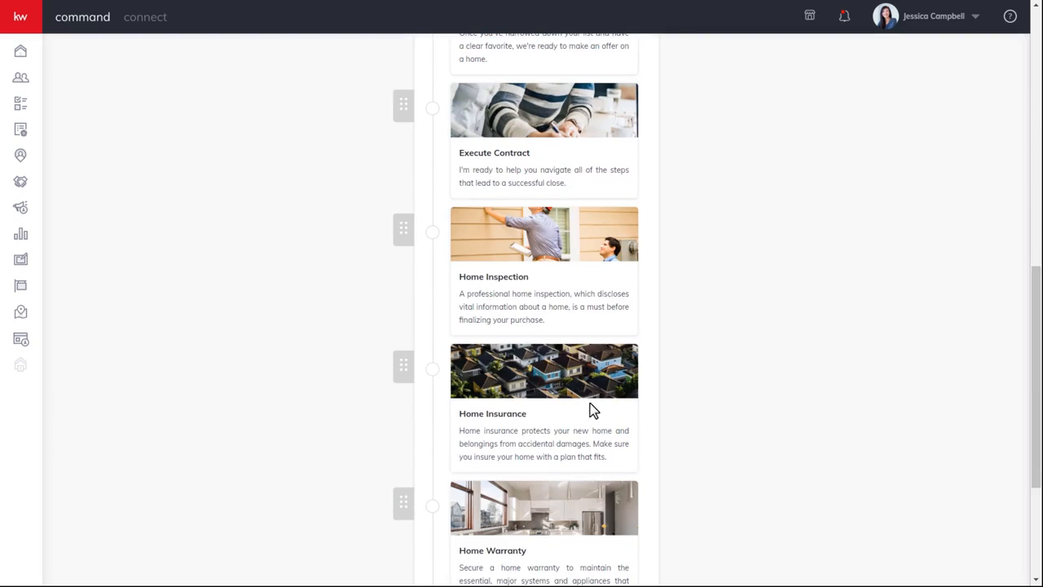
left_click(585, 308)
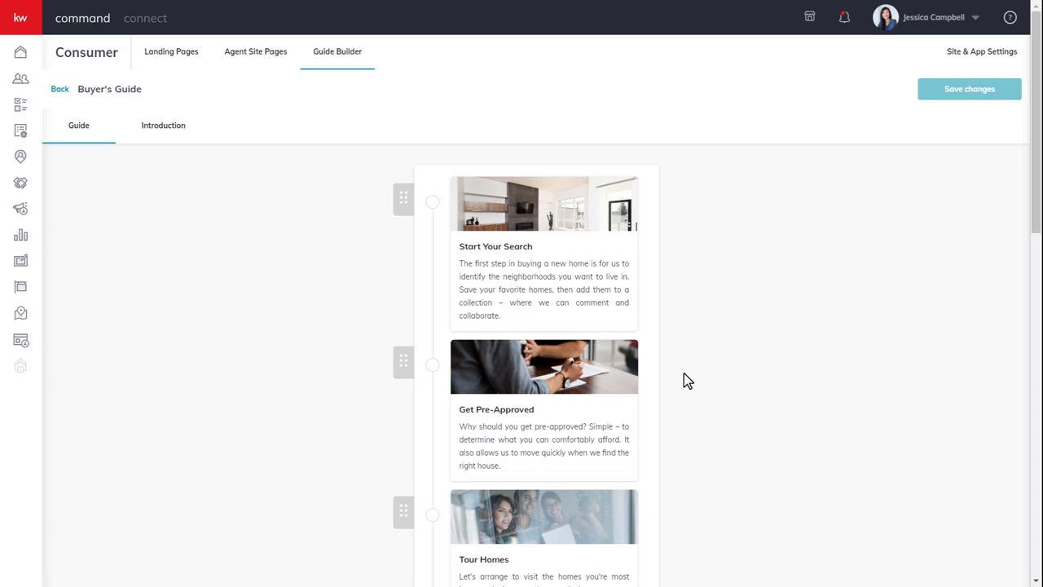
Add a custom step with the title "Custom Step Title", sub-title "Custom Step sub-title" and a card image to the guide.
scroll(683, 375, "down", 10)
scroll(683, 388, "down", 2)
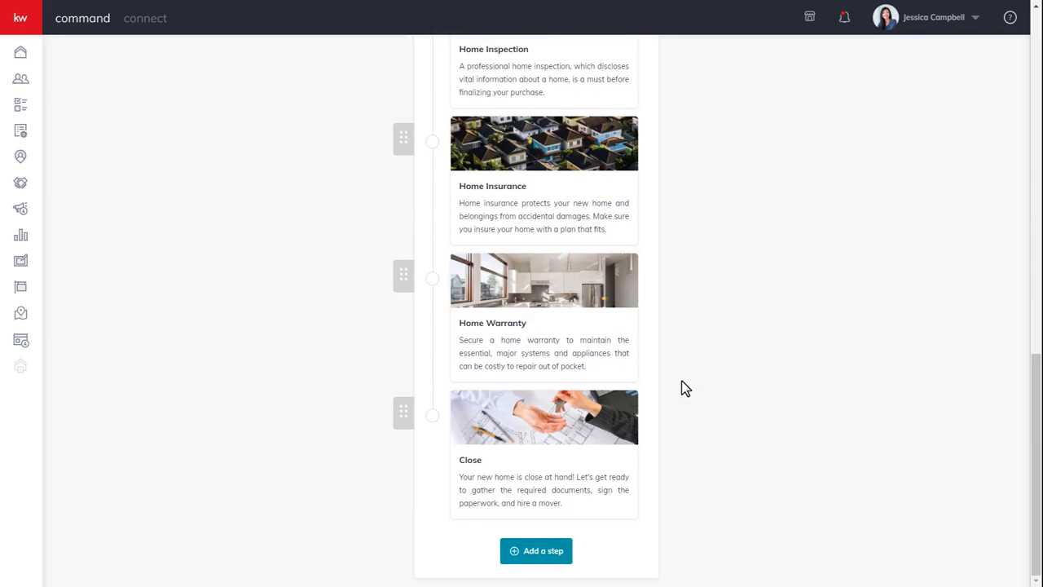
left_click(554, 558)
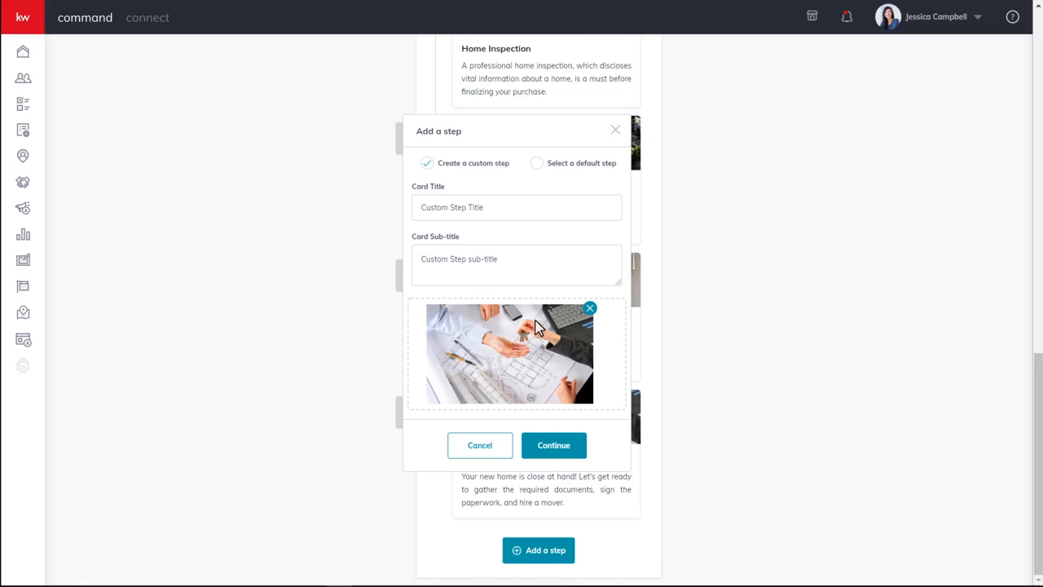
left_click(575, 448)
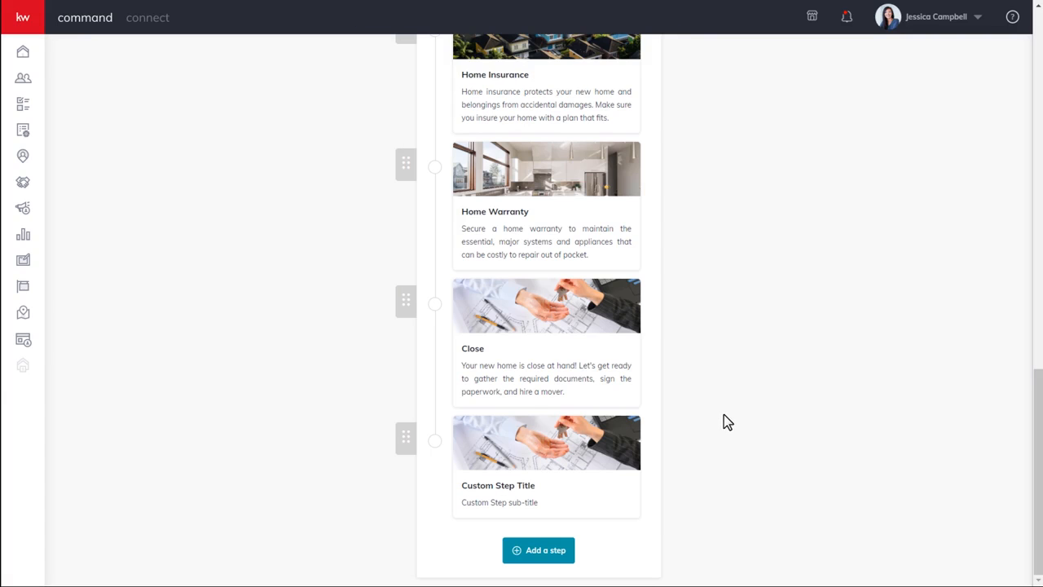
Move the custom step above the Close step and open its configuration details.
left_click_drag(406, 437, 410, 309)
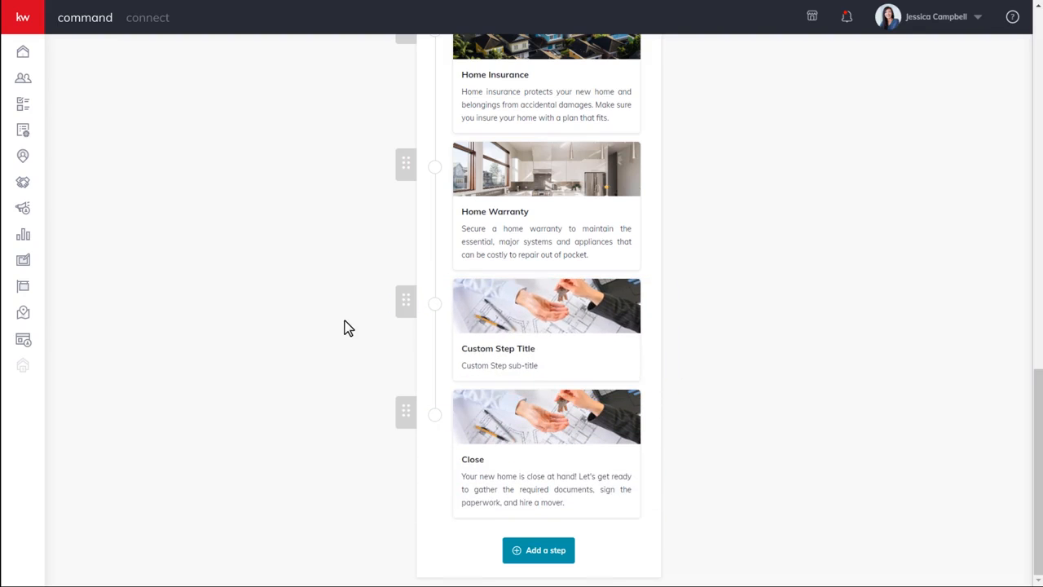
left_click(510, 337)
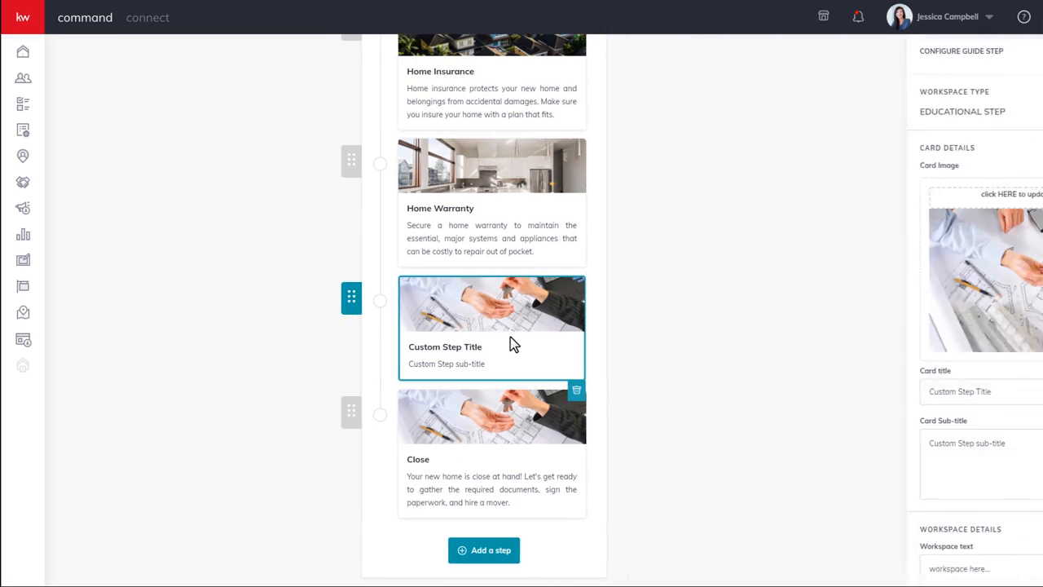
scroll(965, 505, "down", 1)
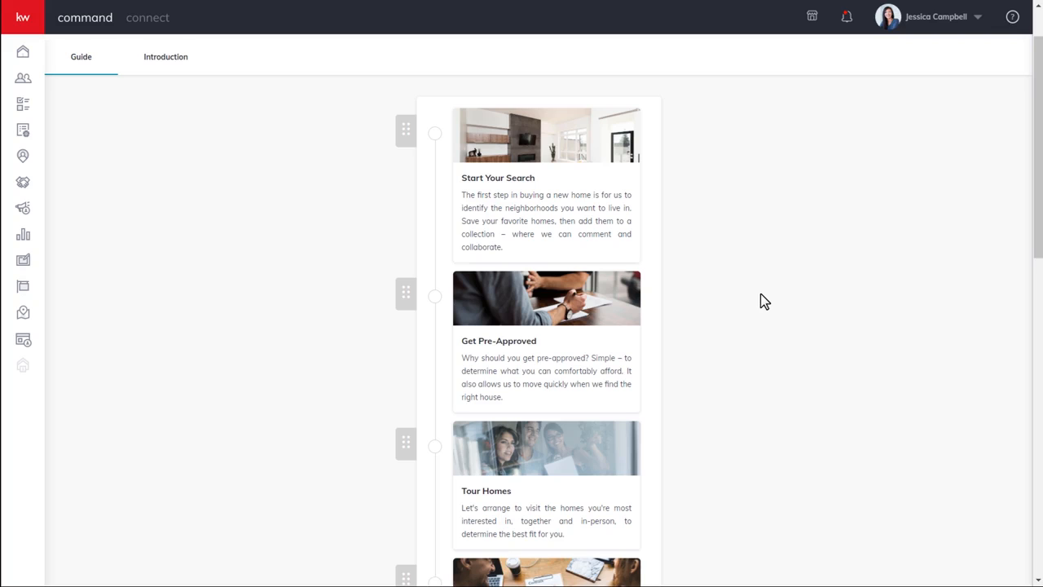
Remove the Get Pre-Approved step from the Buyer's Guide.
left_click(626, 306)
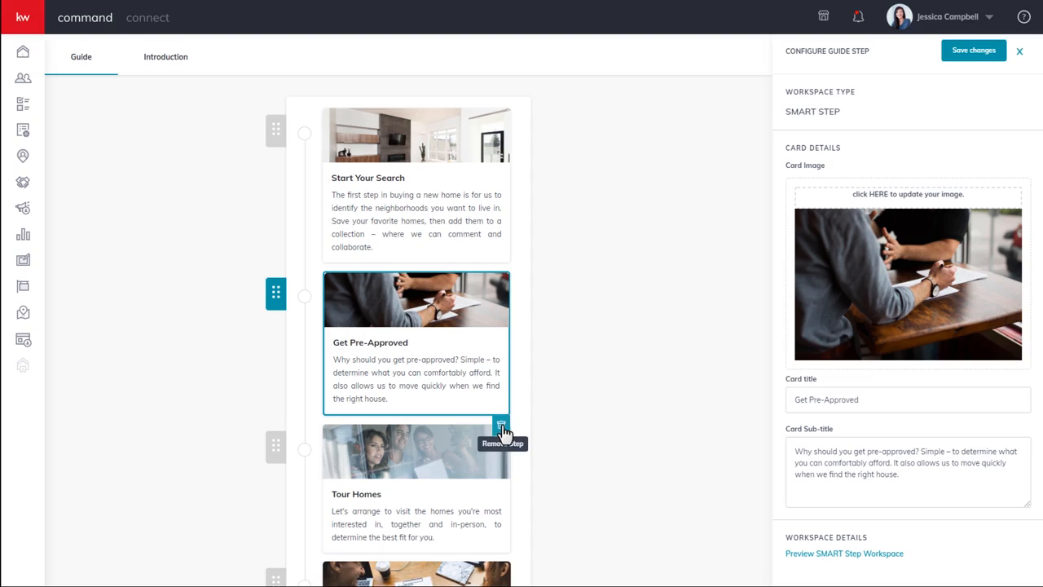
left_click(502, 427)
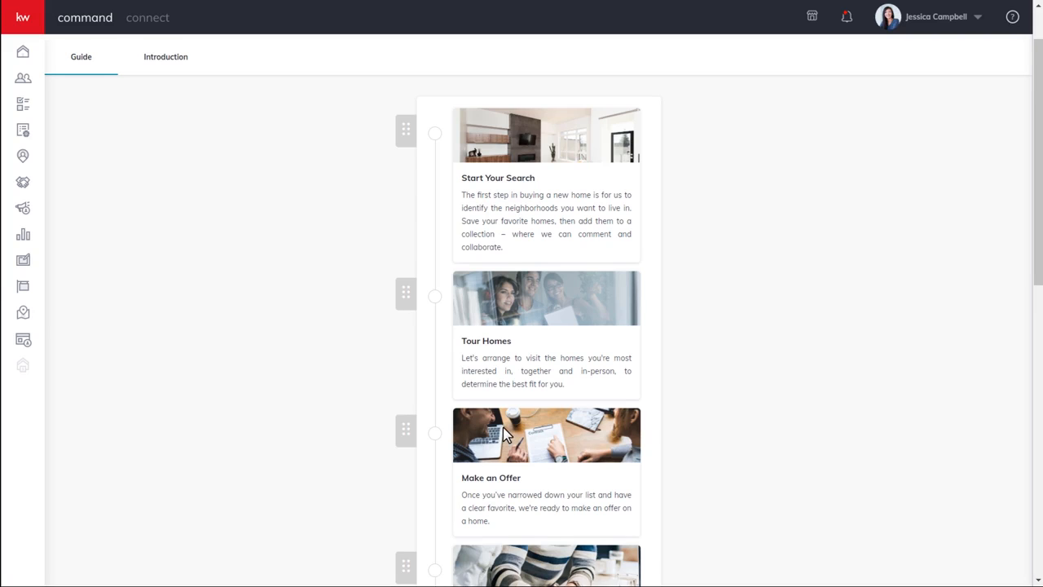
Add the default Get Pre-Approved step back to the guide and place it directly below Start Your Search.
scroll(503, 427, "down", 9)
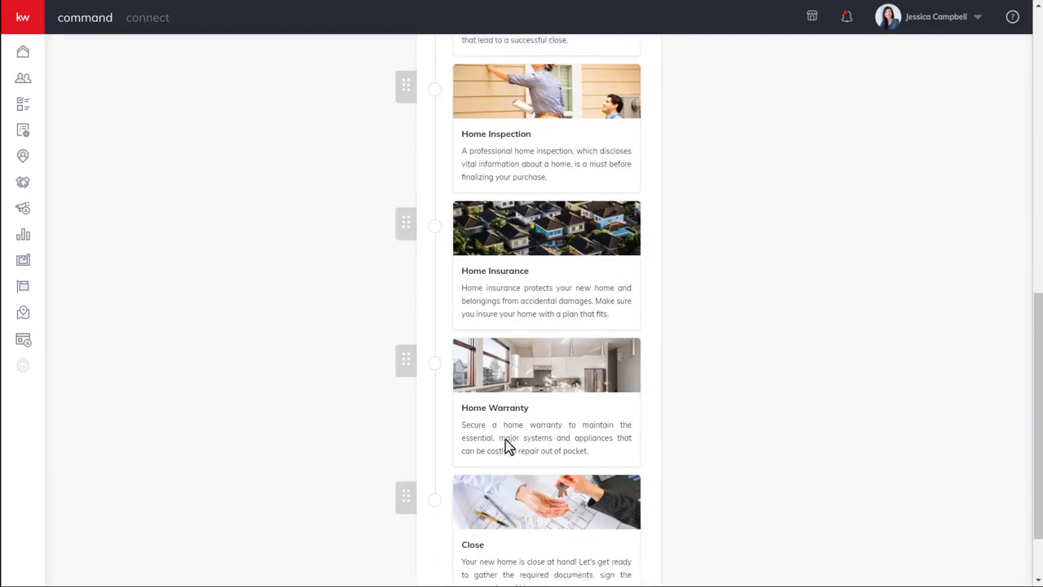
left_click(553, 551)
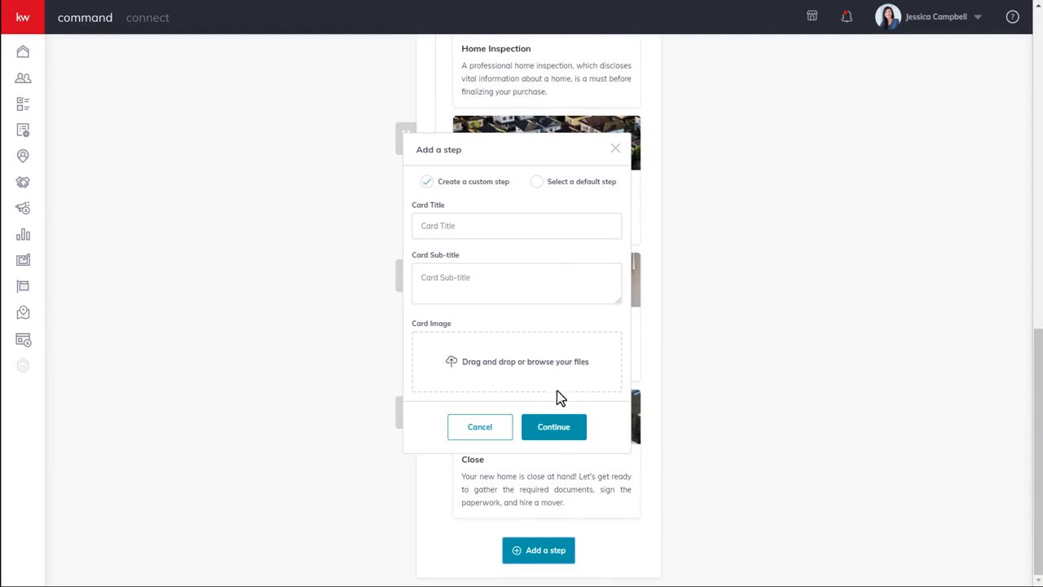
left_click(535, 184)
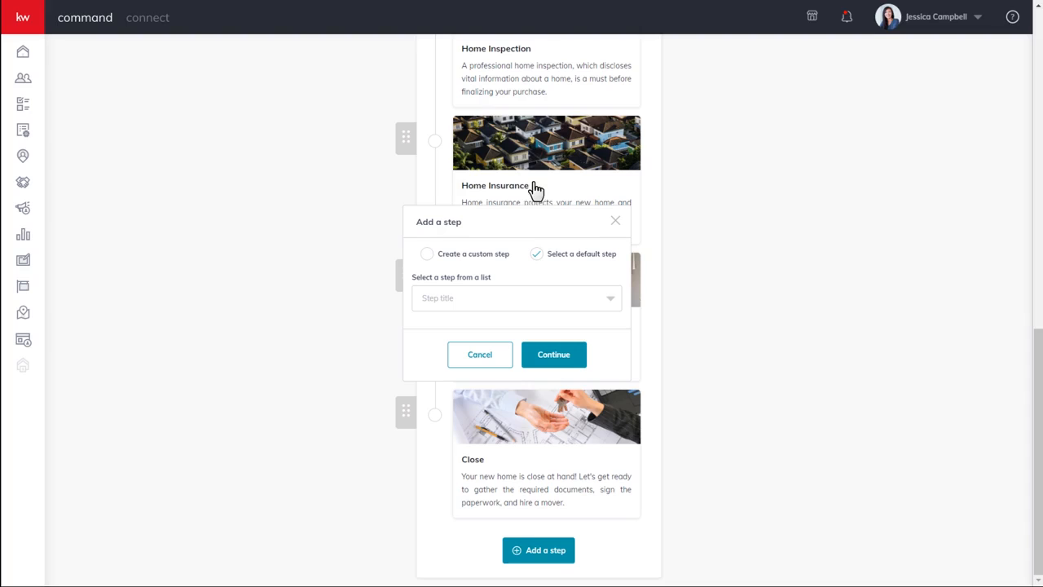
left_click(592, 301)
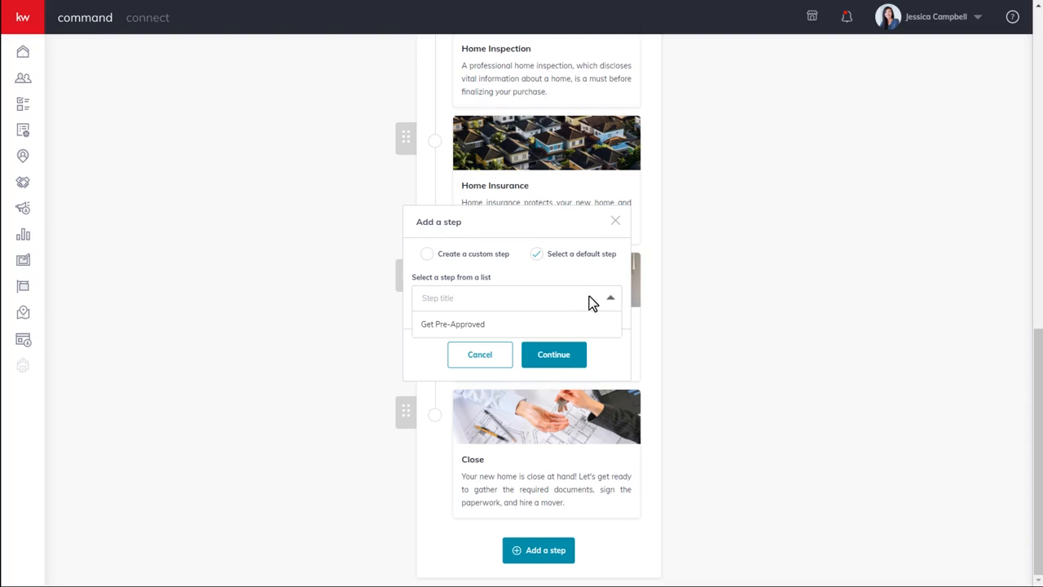
left_click(602, 325)
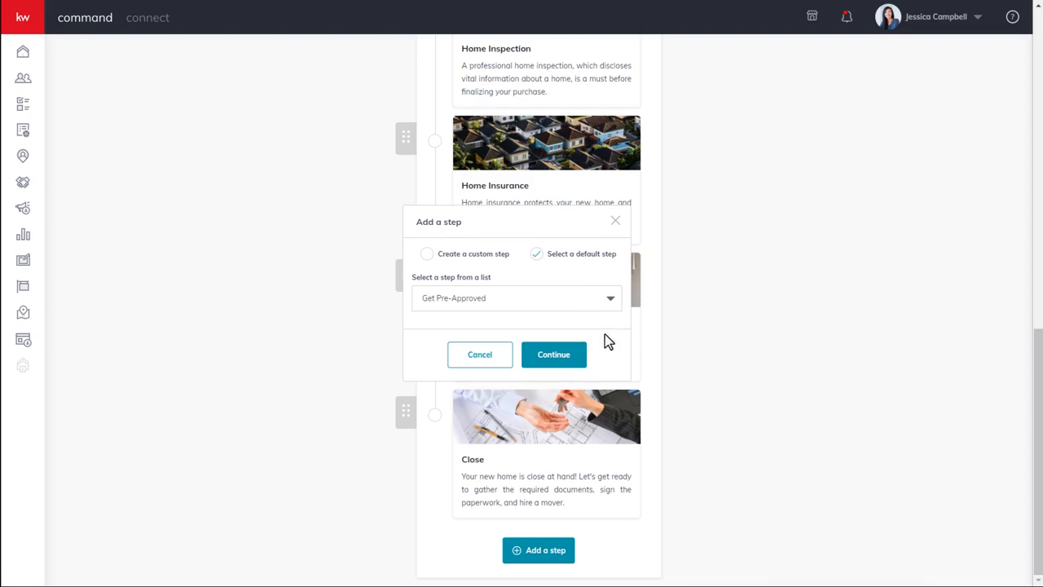
left_click(571, 362)
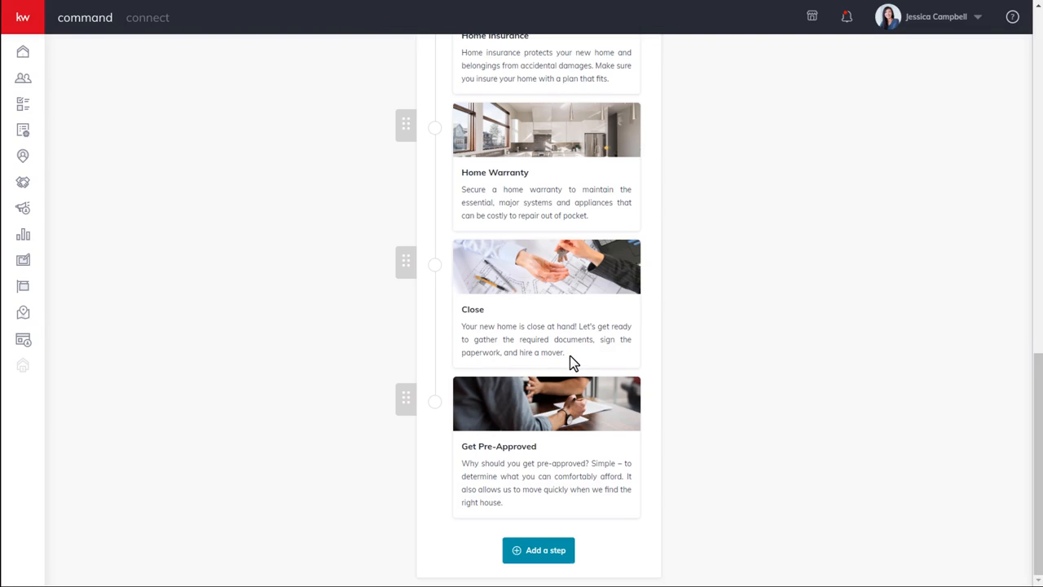
left_click_drag(416, 166, 432, 253)
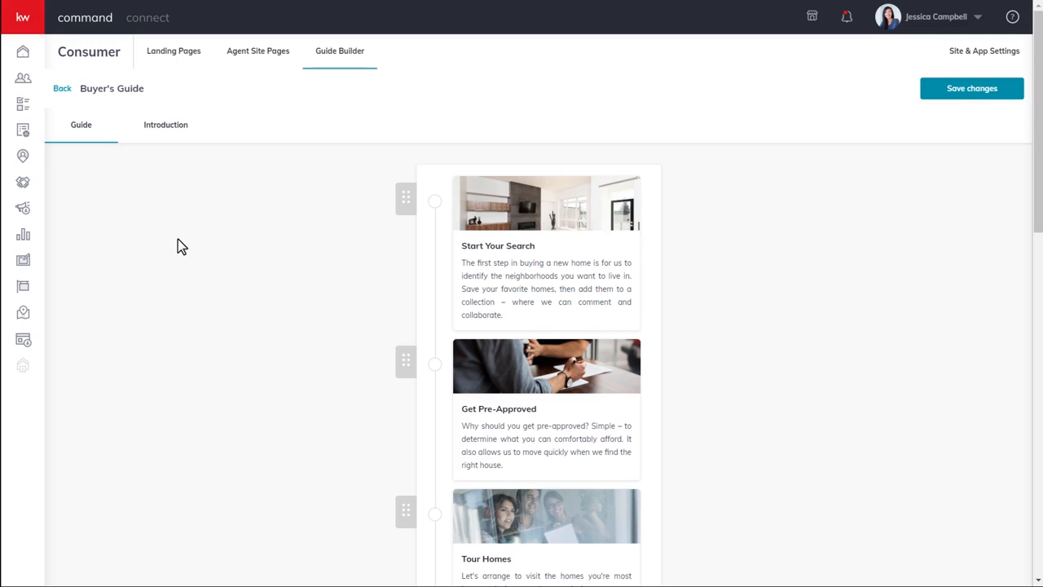
Review the Buyer's Guide introduction title and message, and save the guide changes.
left_click(177, 135)
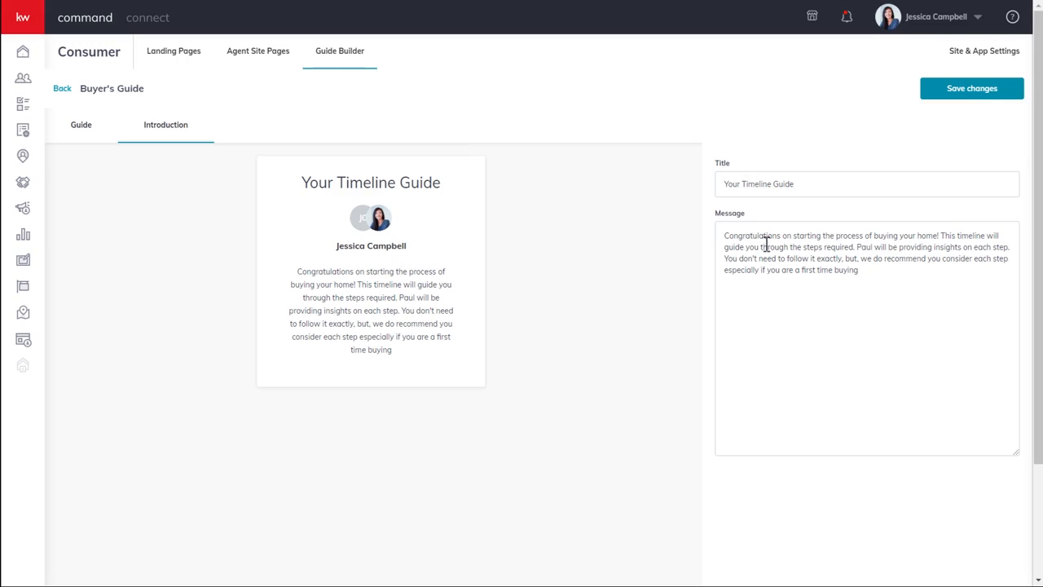
left_click(929, 99)
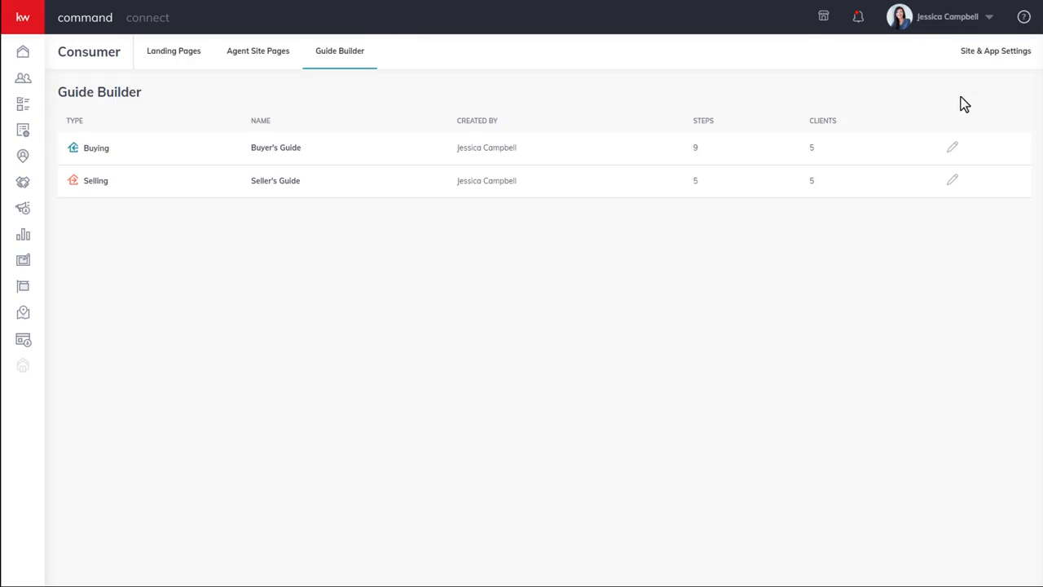
Open the Keller Williams University help topics from the help resources.
left_click(1022, 17)
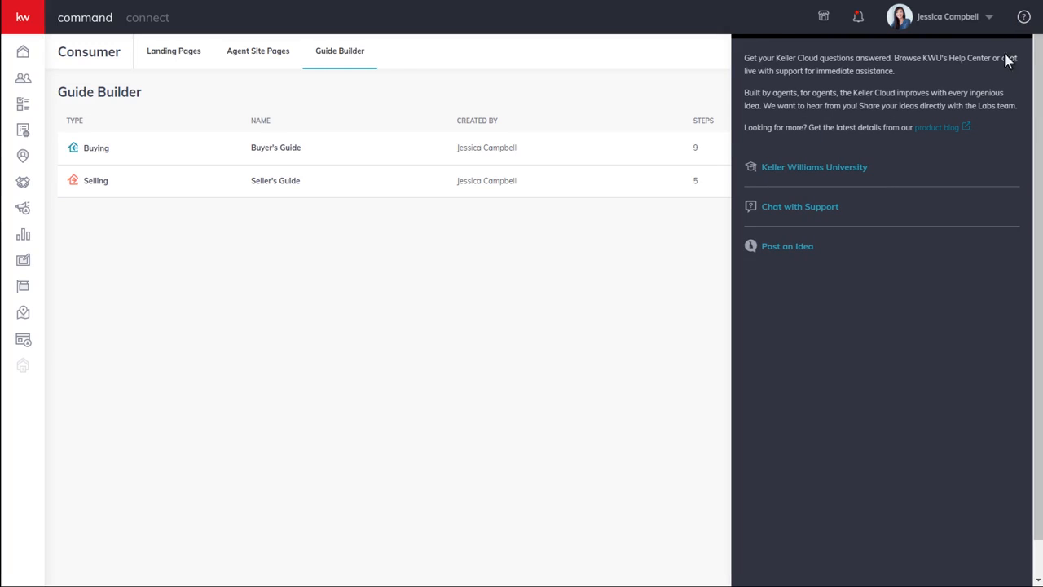
left_click(841, 169)
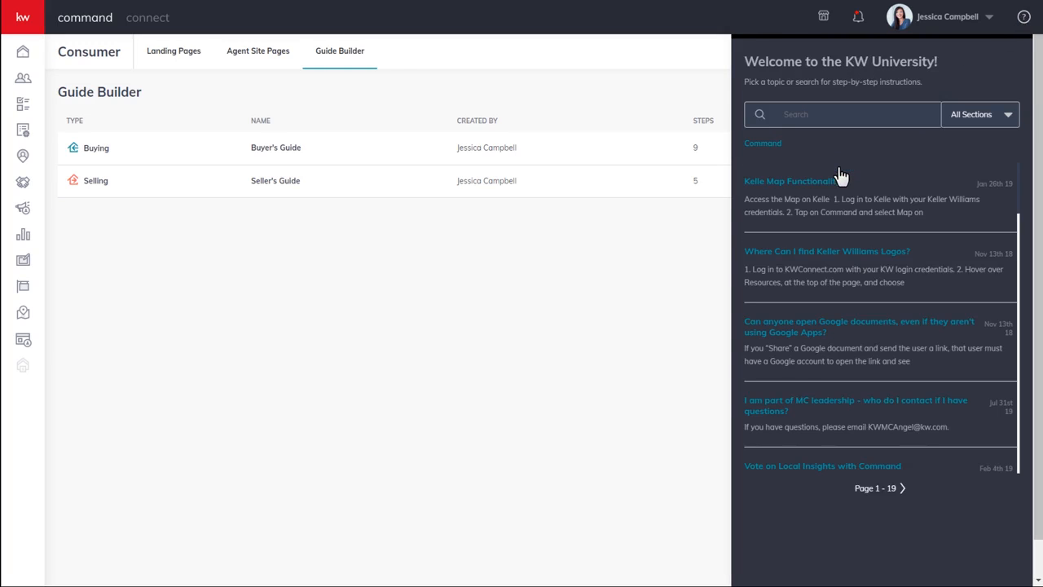